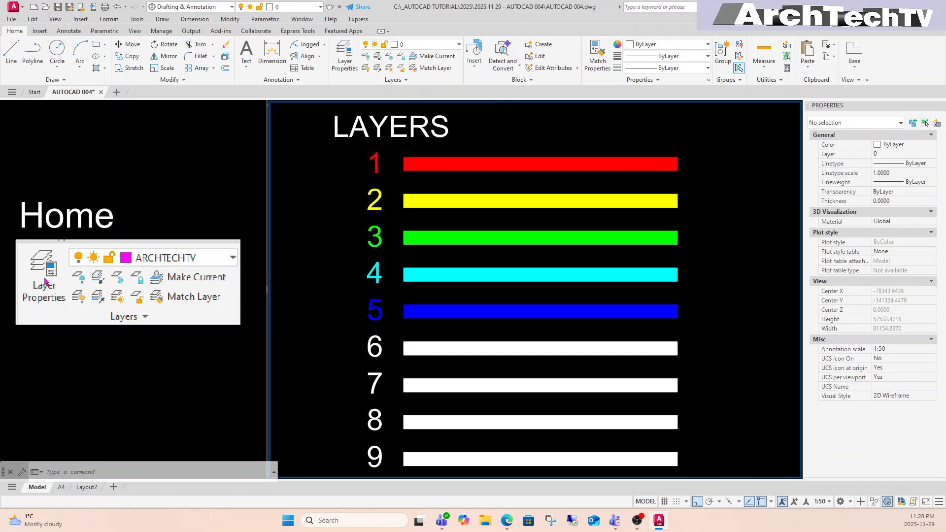
- Open the Layer Properties Manager and view the colour options for layer 1 without changing them
{"action": "left_click", "coordinate": [345, 62]}
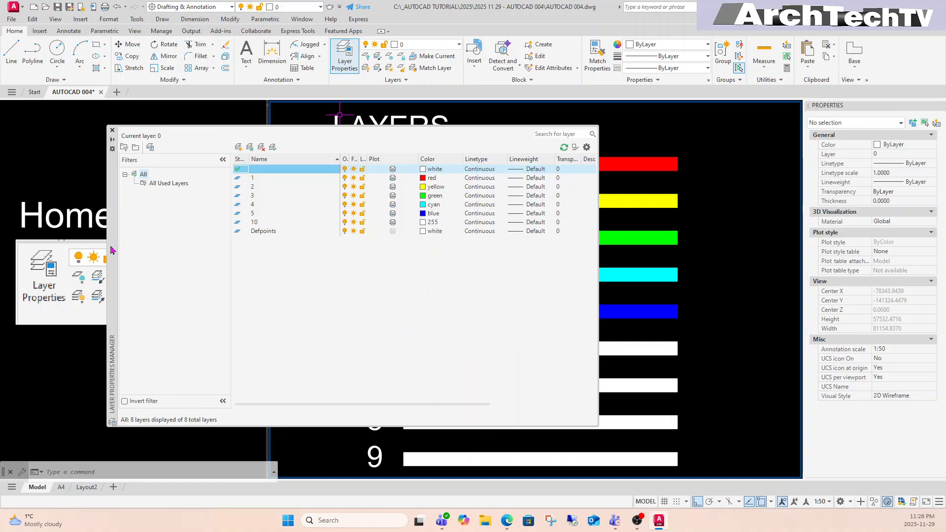
{"action": "left_click_drag", "start_coordinate": [114, 250], "coordinate": [105, 367]}
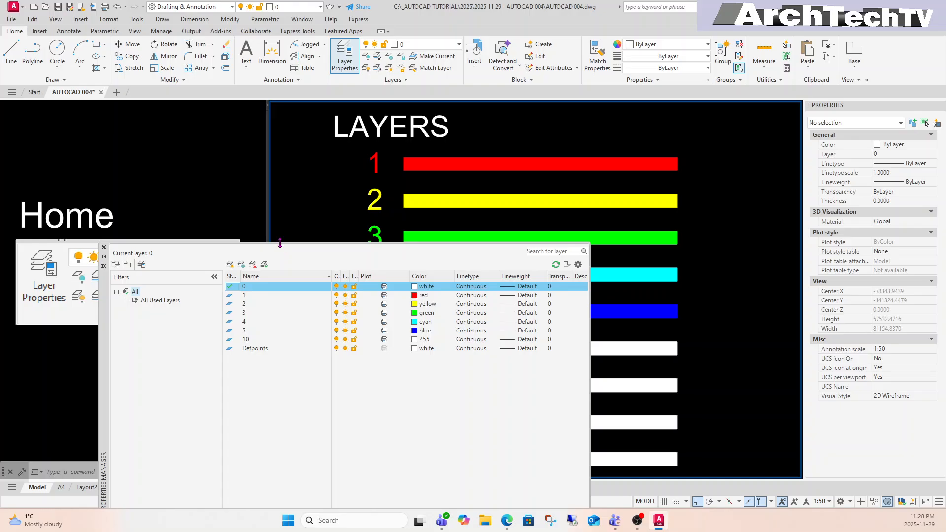
{"action": "left_click_drag", "start_coordinate": [279, 243], "coordinate": [276, 336]}
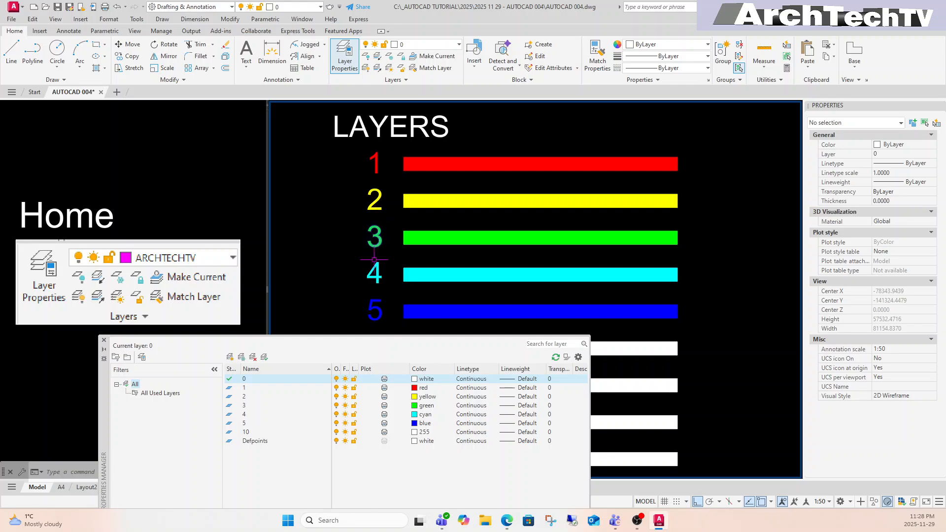
{"action": "left_click", "coordinate": [424, 388]}
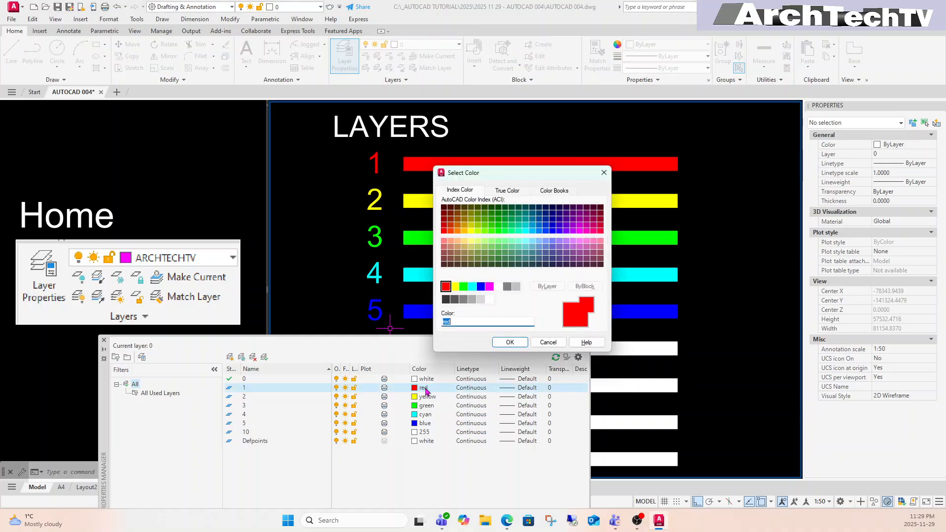
{"action": "left_click", "coordinate": [557, 346]}
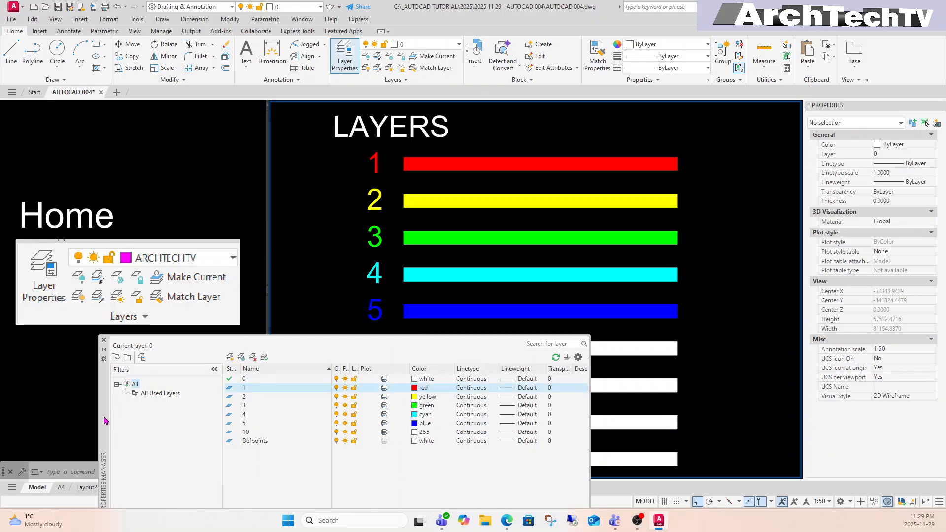
- Create a new layer named 6 and set its colour to magenta
{"action": "mouse_move", "coordinate": [104, 421]}
{"action": "left_mouse_down"}
{"action": "mouse_move", "coordinate": [293, 386]}
{"action": "mouse_move", "coordinate": [580, 360]}
{"action": "left_mouse_up"}
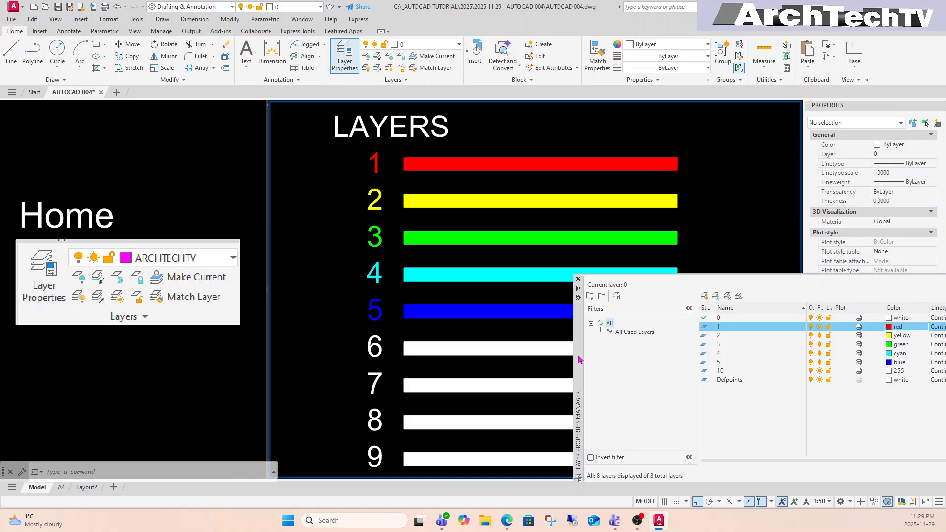
{"action": "left_click_drag", "start_coordinate": [579, 360], "coordinate": [544, 361]}
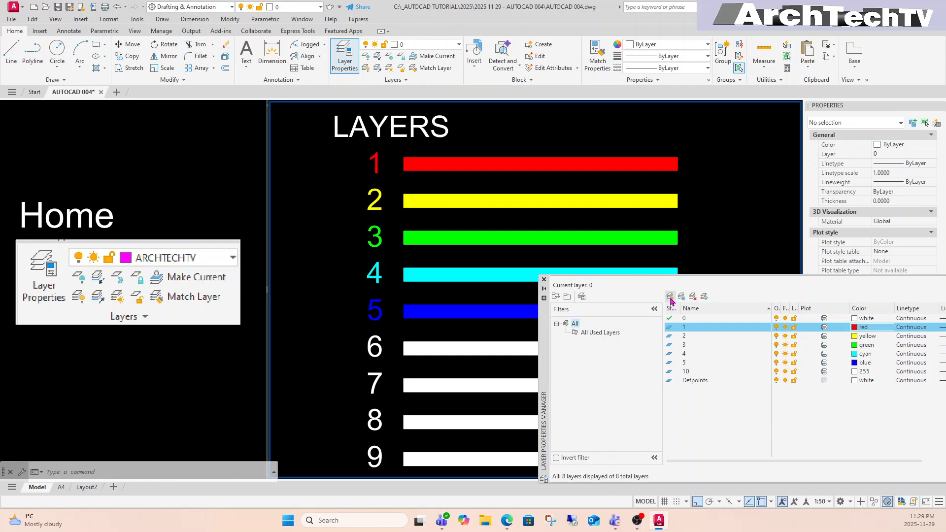
{"action": "left_click", "coordinate": [671, 297]}
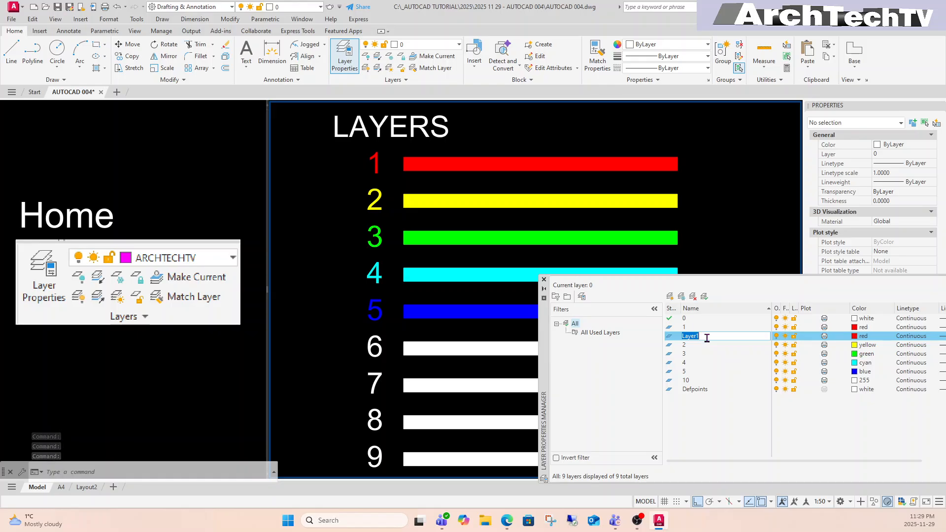
{"action": "type", "text": "6"}
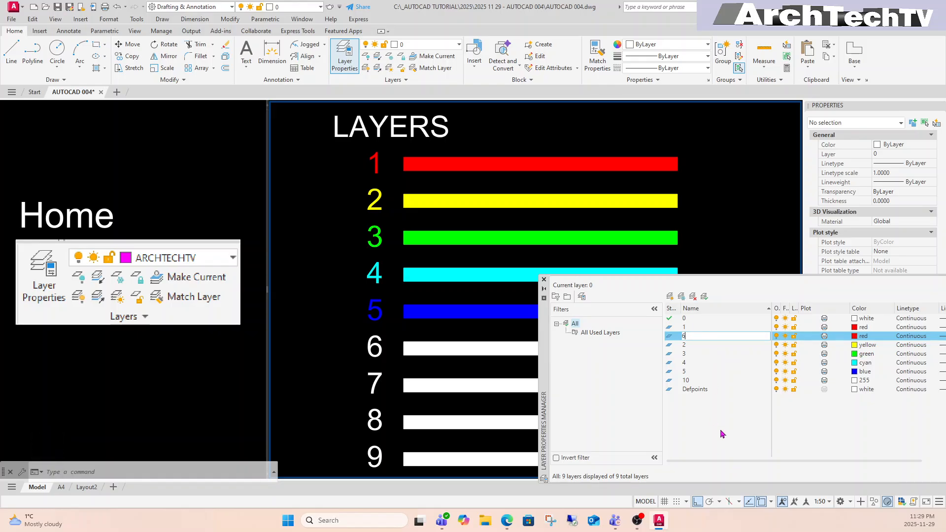
{"action": "key", "text": "Return"}
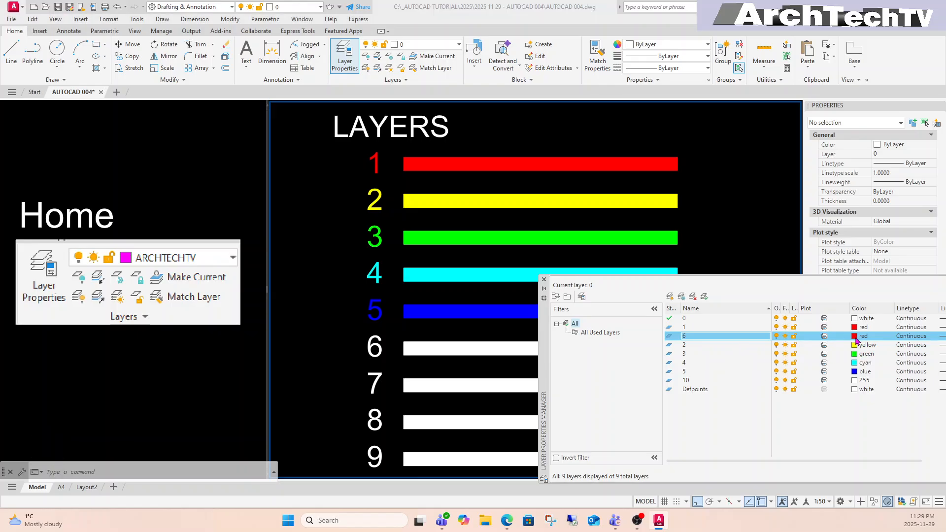
{"action": "left_click", "coordinate": [857, 337]}
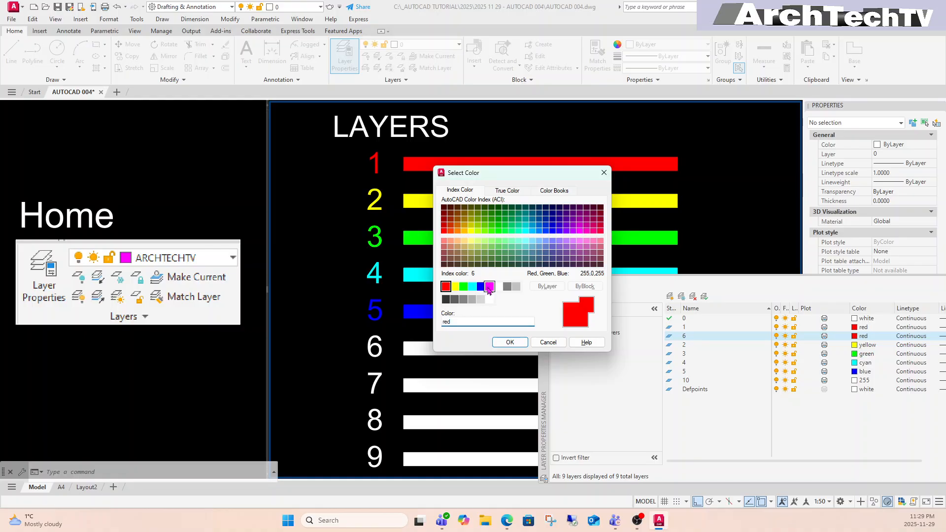
{"action": "left_click", "coordinate": [490, 286]}
{"action": "left_click", "coordinate": [511, 342]}
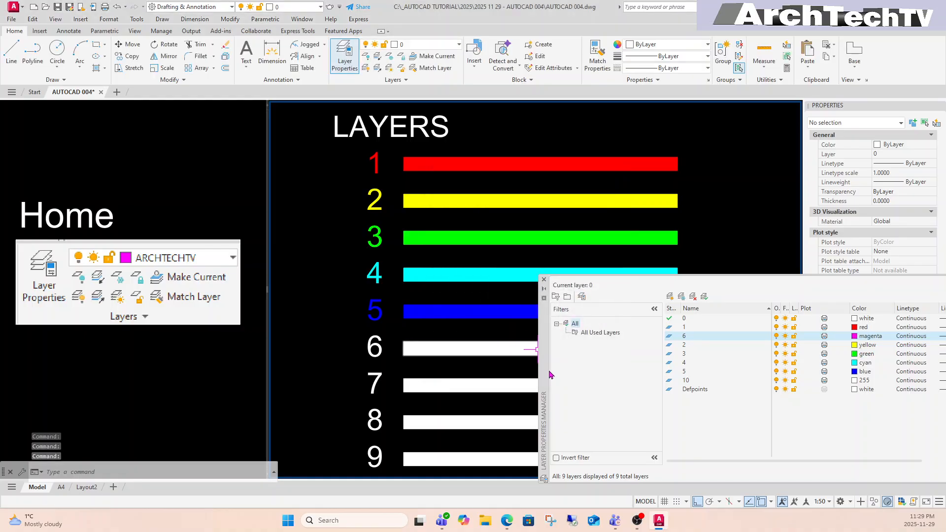
- Widen the layer manager and create a new layer named 7 with colour index 8
{"action": "left_click_drag", "start_coordinate": [544, 369], "coordinate": [372, 368]}
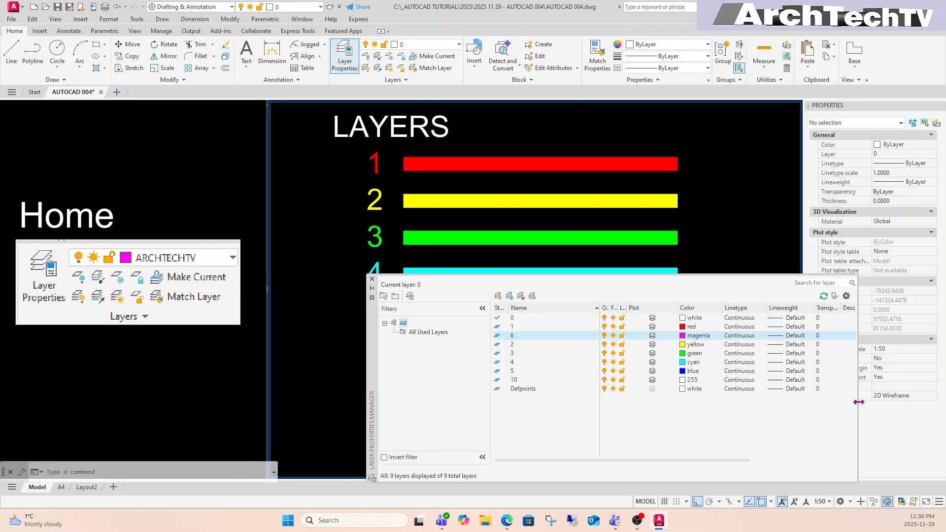
{"action": "left_click_drag", "start_coordinate": [859, 402], "coordinate": [876, 400]}
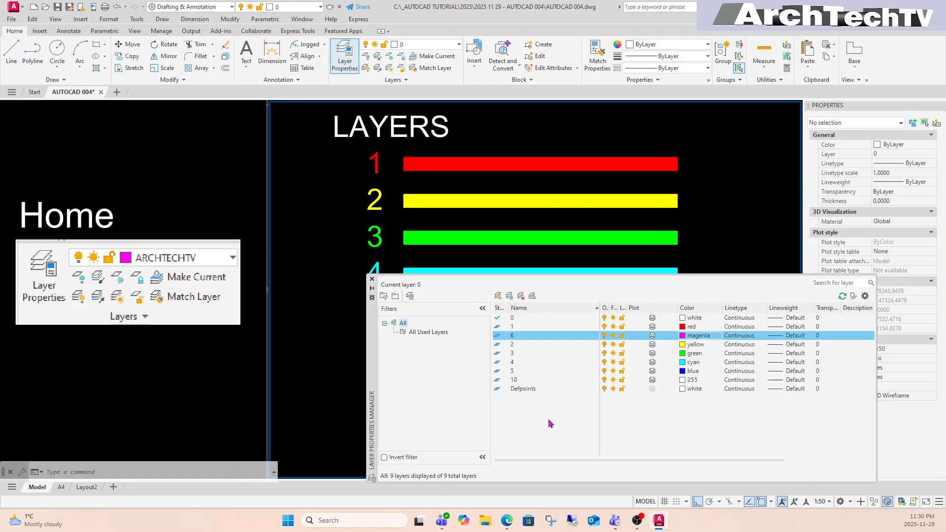
{"action": "left_click", "coordinate": [498, 297]}
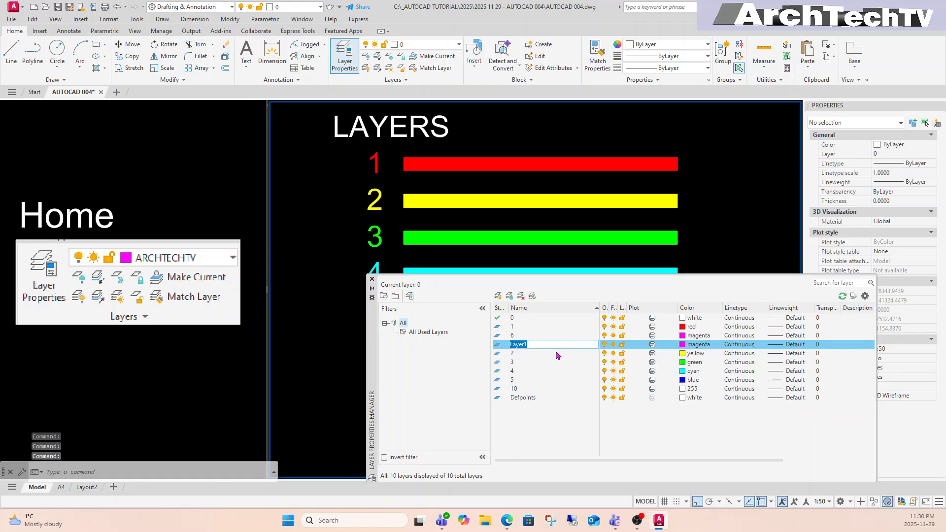
{"action": "type", "text": "7"}
{"action": "key", "text": "Return"}
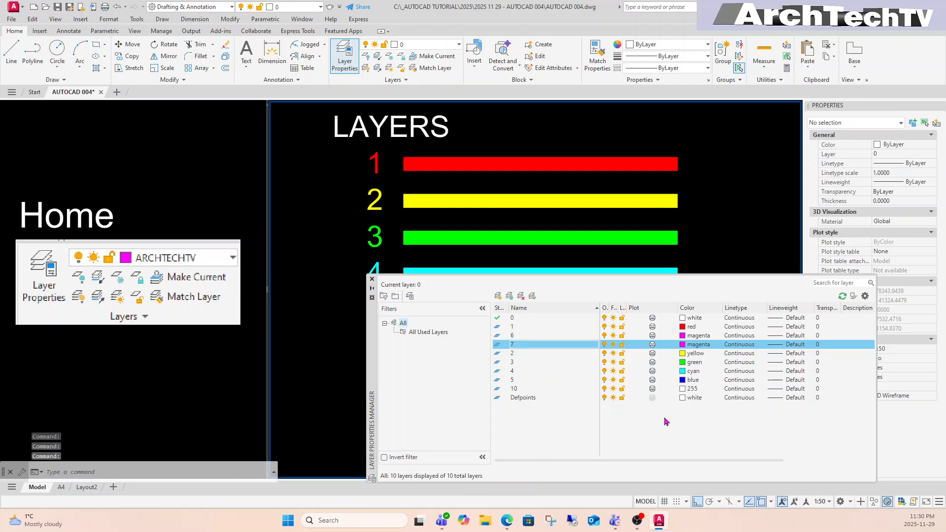
{"action": "left_click", "coordinate": [688, 347]}
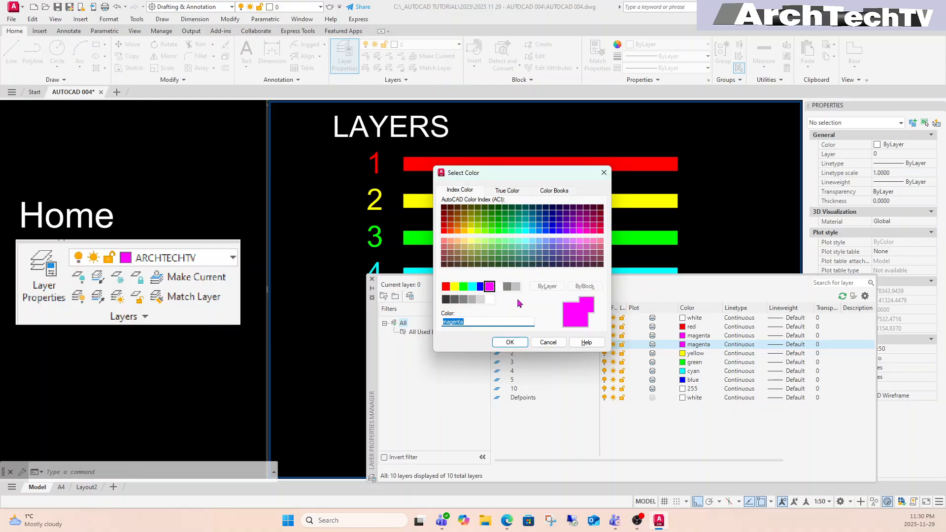
{"action": "left_click", "coordinate": [508, 287]}
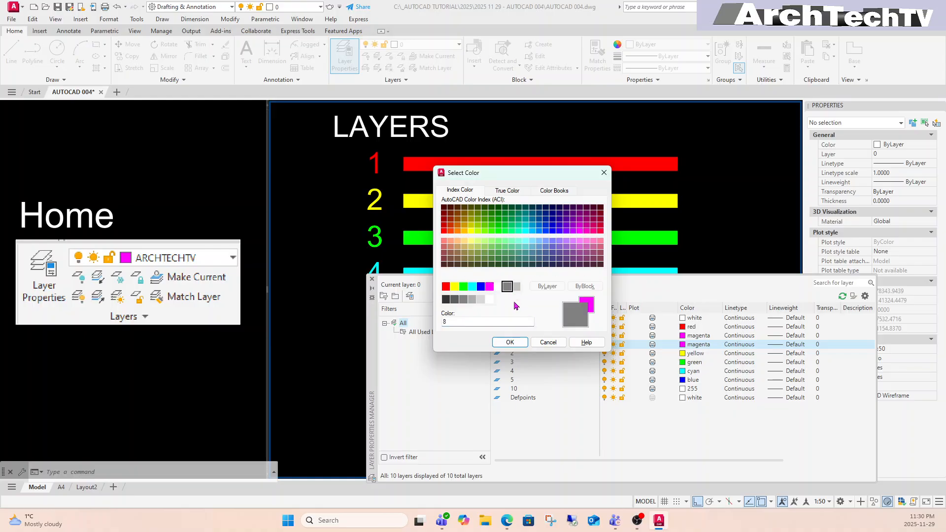
{"action": "left_click", "coordinate": [510, 342]}
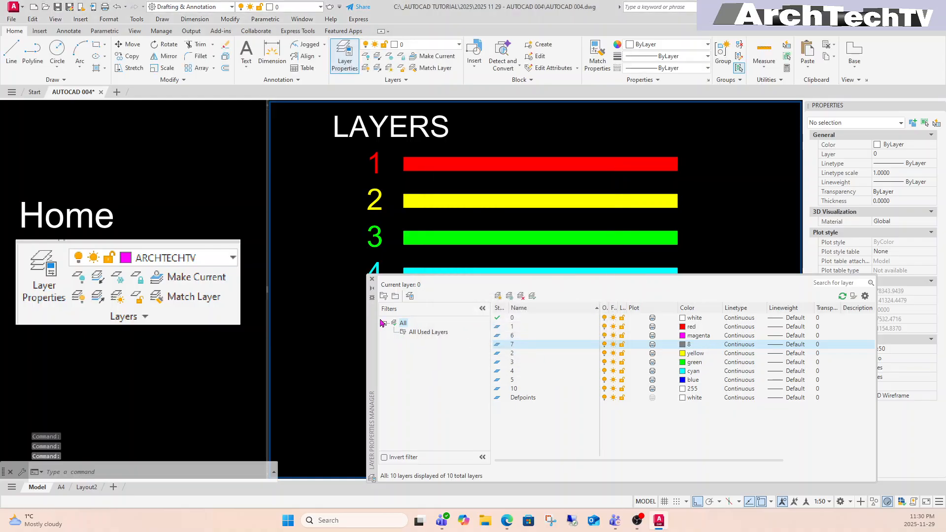
- Close the layer manager and assign the number 6 and its white bar to layer 6
{"action": "left_click", "coordinate": [373, 280]}
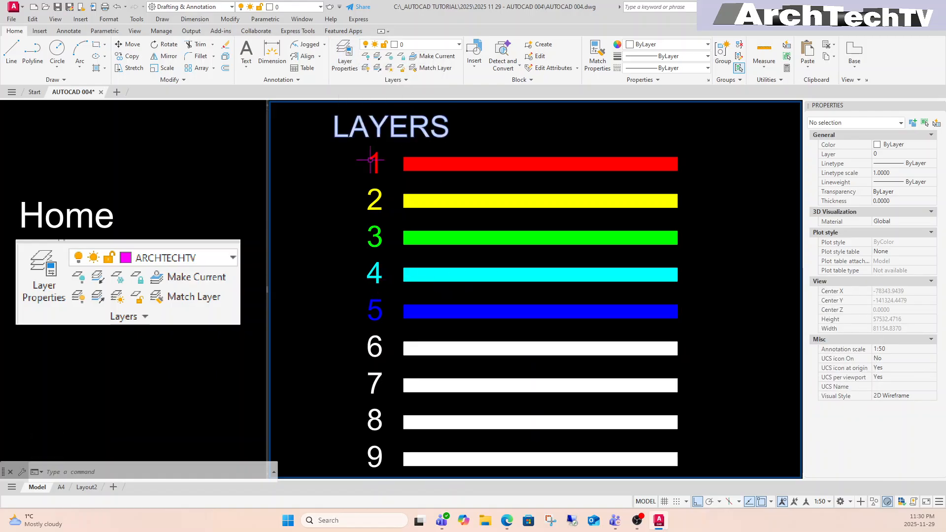
{"action": "left_click", "coordinate": [429, 330]}
{"action": "left_click", "coordinate": [357, 354]}
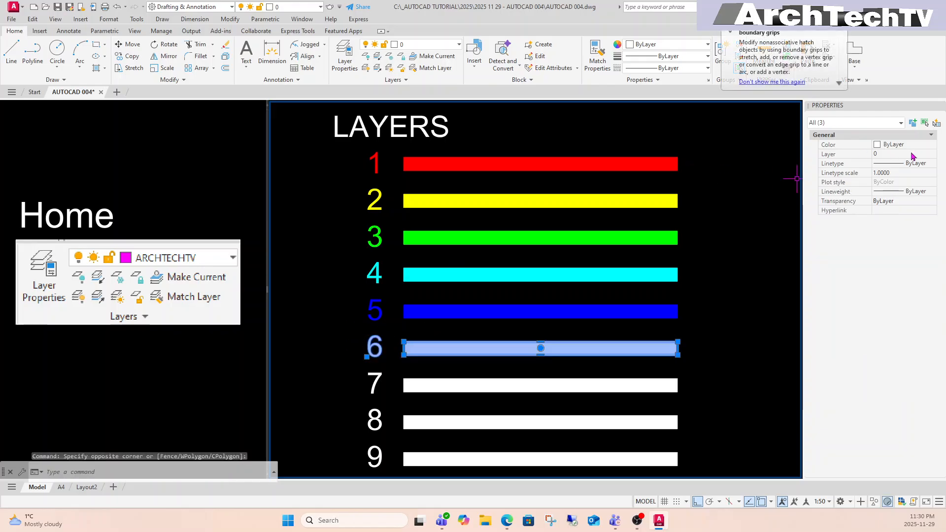
{"action": "left_click", "coordinate": [931, 154]}
{"action": "left_click", "coordinate": [930, 154]}
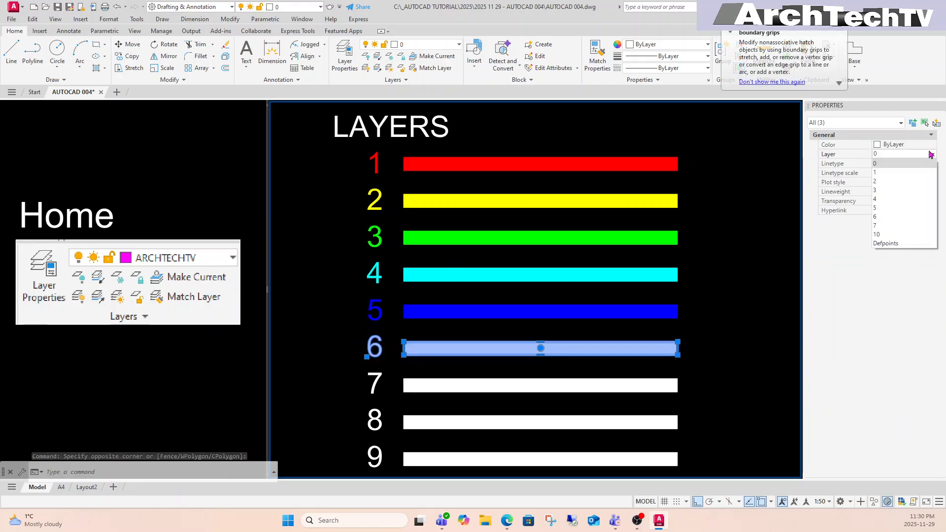
{"action": "left_click", "coordinate": [882, 217]}
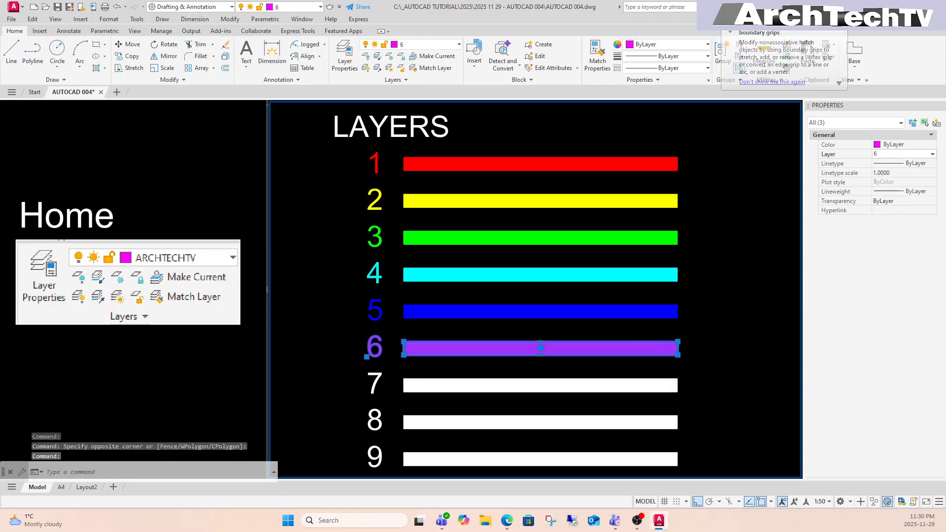
{"action": "key", "text": "Escape"}
{"action": "key", "text": "Escape"}
{"action": "key", "text": "Escape"}
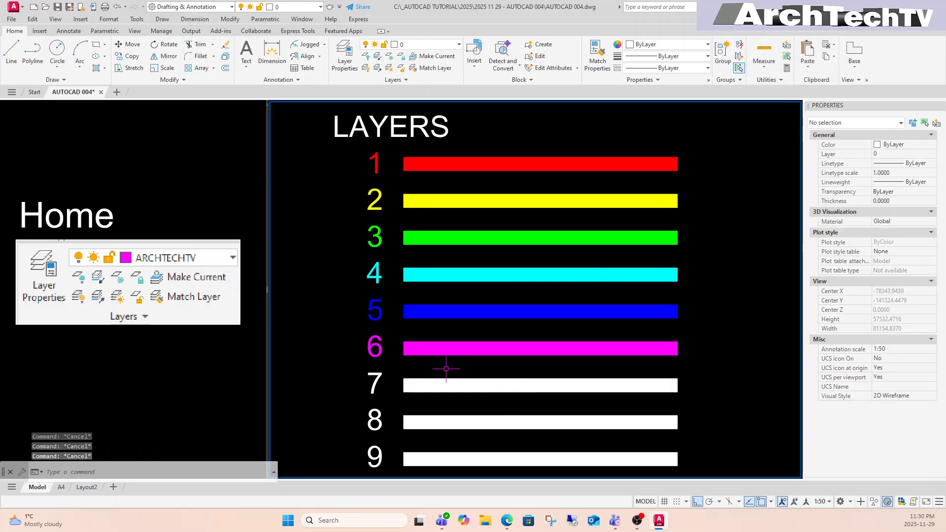
- Assign the number 7 and its white bar to layer 7, leaving nothing selected
{"action": "left_click", "coordinate": [446, 368]}
{"action": "left_click", "coordinate": [318, 394]}
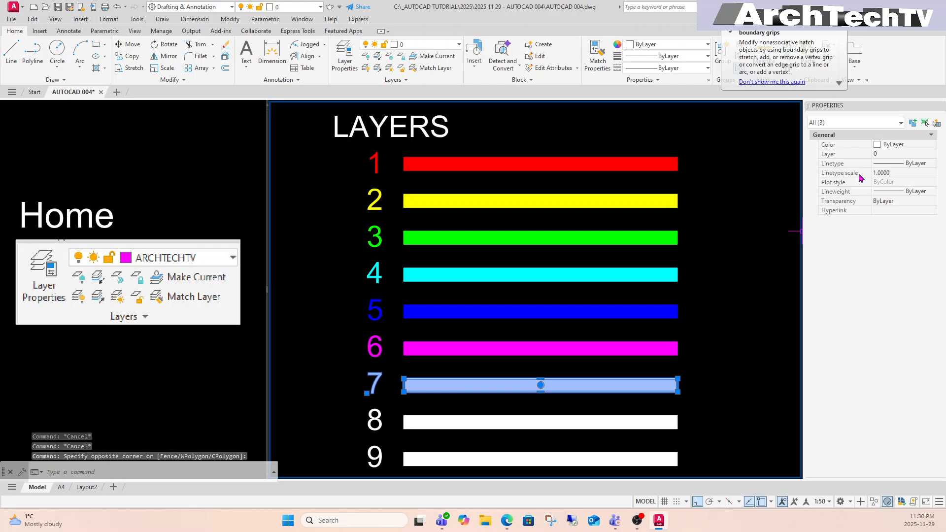
{"action": "left_click", "coordinate": [933, 154]}
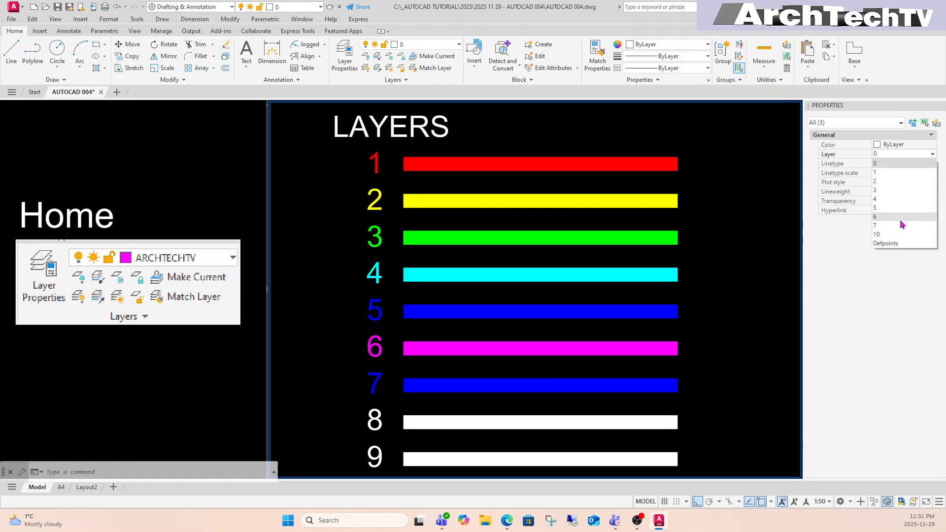
{"action": "left_click", "coordinate": [894, 229]}
{"action": "key", "text": "Escape"}
{"action": "key", "text": "Escape"}
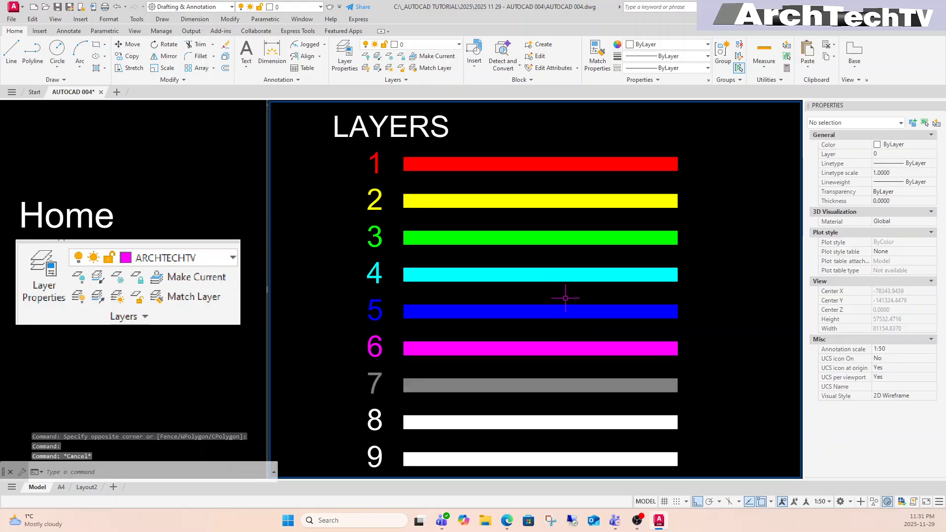
- Erase the numbers 8 and 9 together with their white bars
{"action": "middle_click_drag", "start_coordinate": [735, 327], "coordinate": [701, 300]}
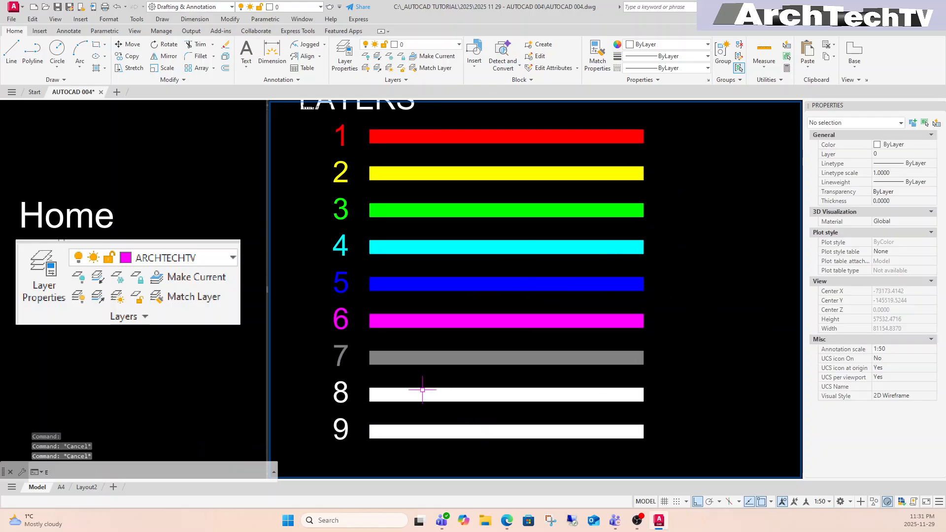
{"action": "type", "text": "e"}
{"action": "key", "text": "Return"}
{"action": "left_click", "coordinate": [424, 375]}
{"action": "left_click", "coordinate": [323, 455]}
{"action": "key", "text": "Return"}
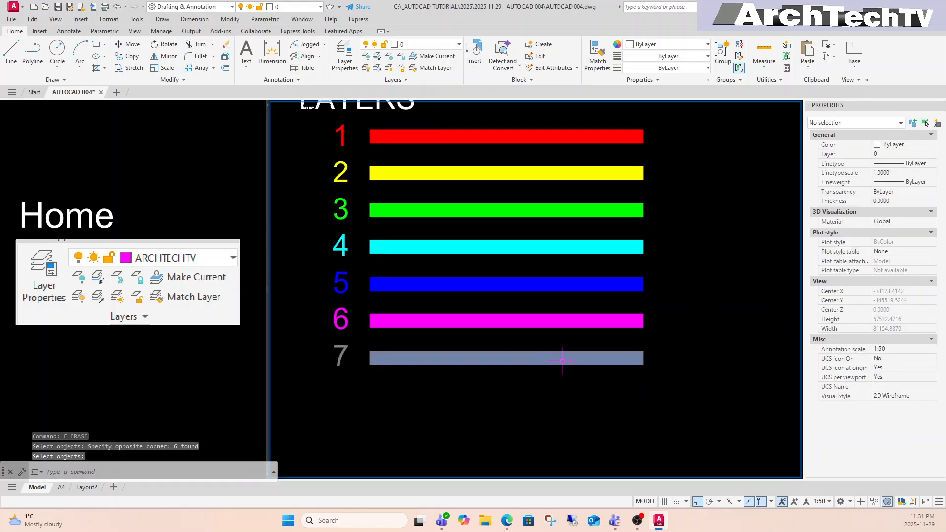